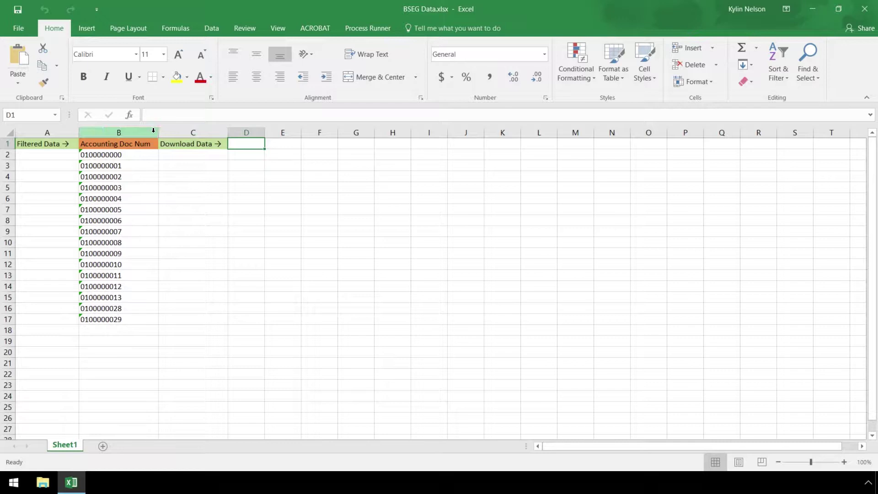
# Select the Accounting Doc Num column (column B) in the BSEG Data workbook
pyautogui.click(153, 131)
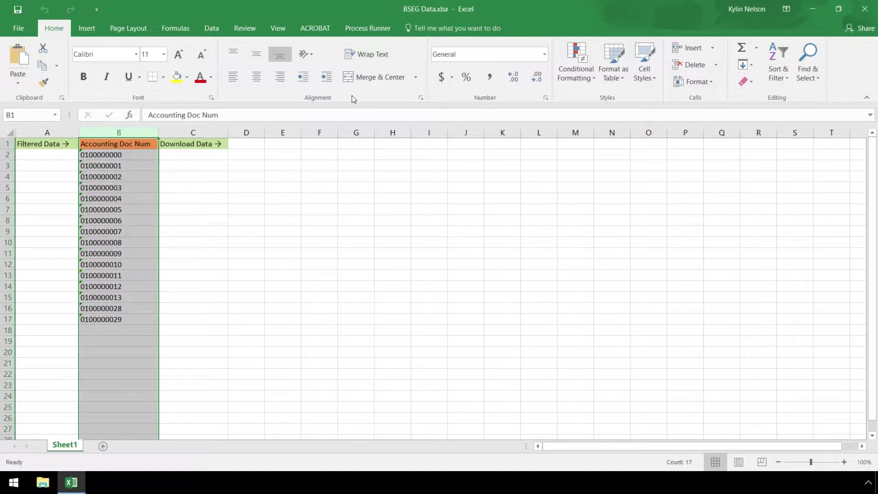
# Launch Process Runner and create a Data Extractor for table BSEG with Advanced Record Options
pyautogui.click(814, 7)
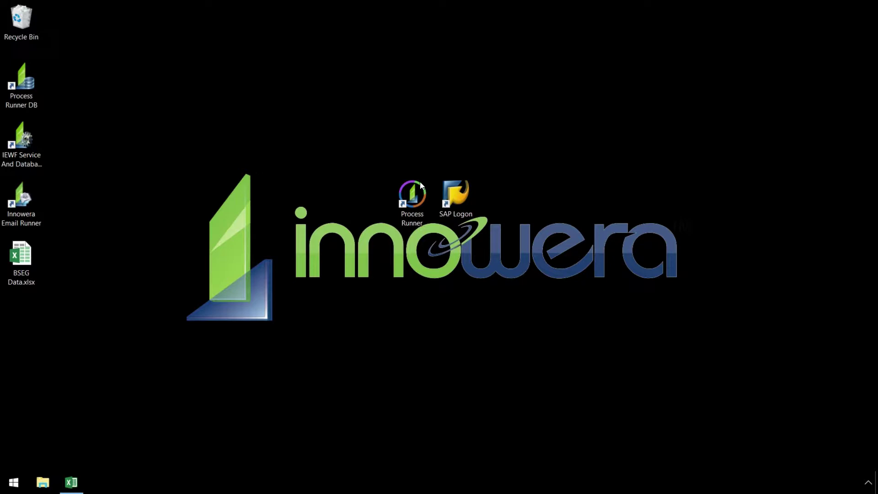
pyautogui.doubleClick(407, 193)
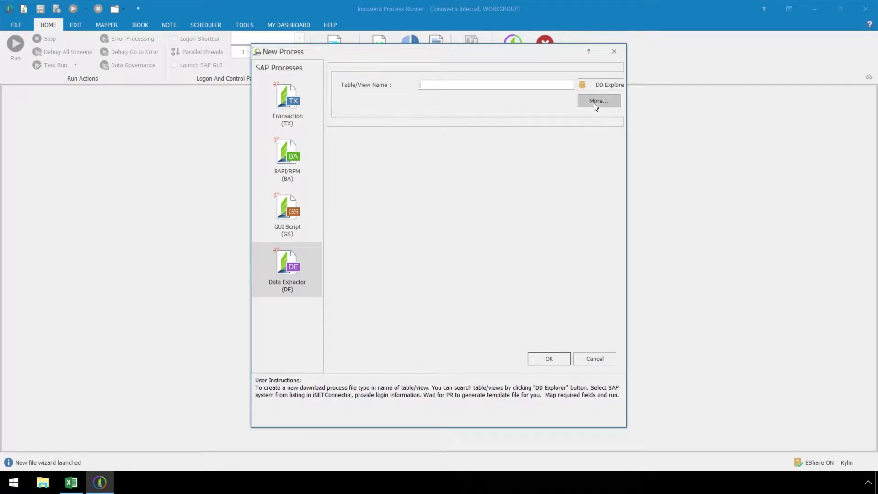
pyautogui.click(593, 100)
pyautogui.click(448, 200)
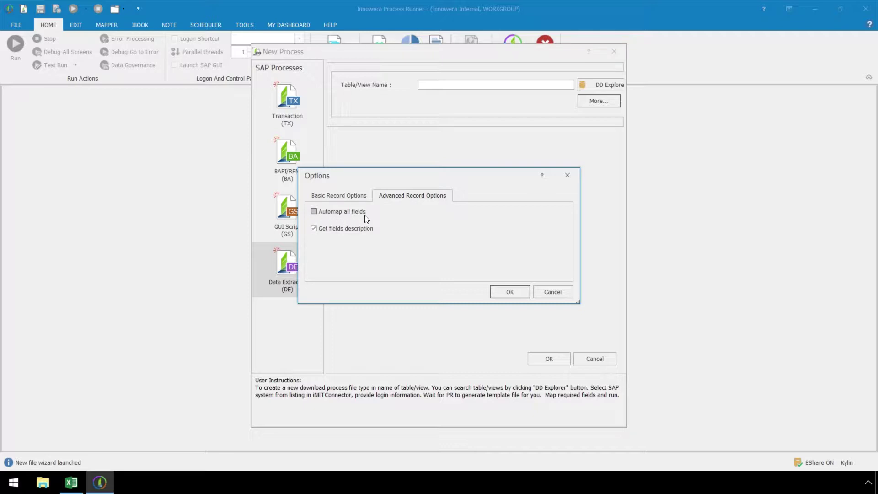
pyautogui.click(503, 292)
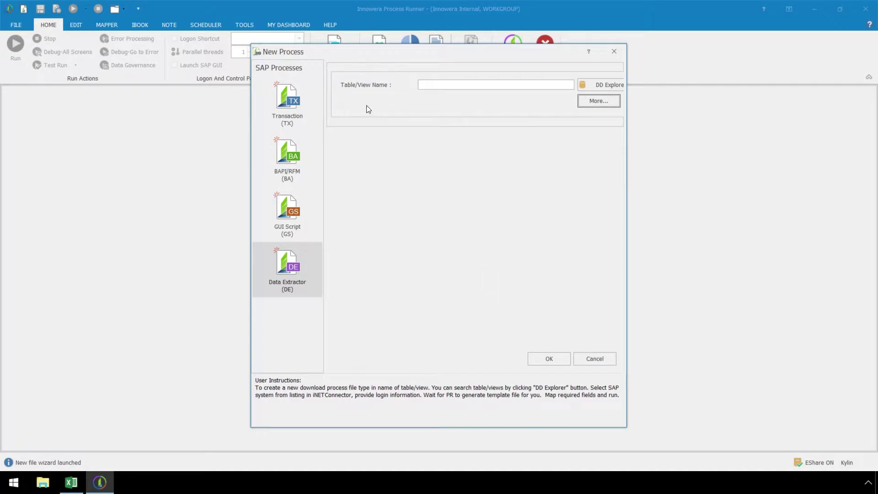
pyautogui.click(426, 84)
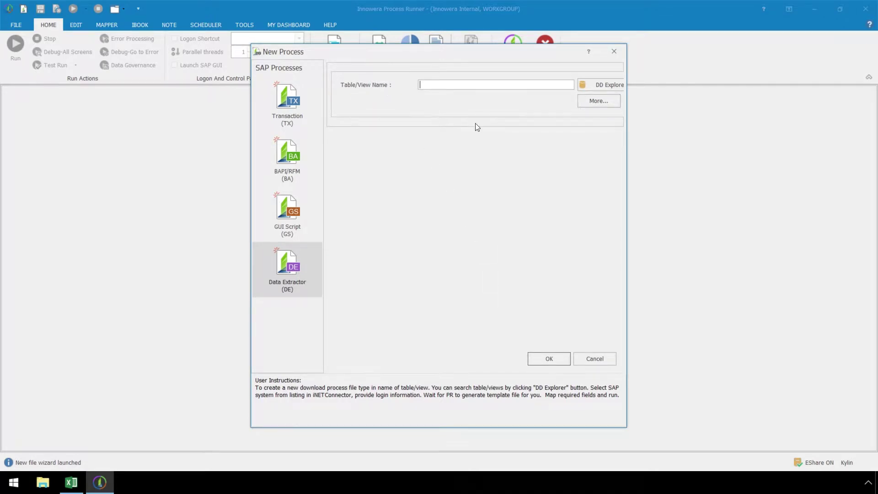
pyautogui.write('BSEG')
# Confirm the BSEG table and log on to SAP server DAL_ECC6_51 with the password
pyautogui.click(542, 359)
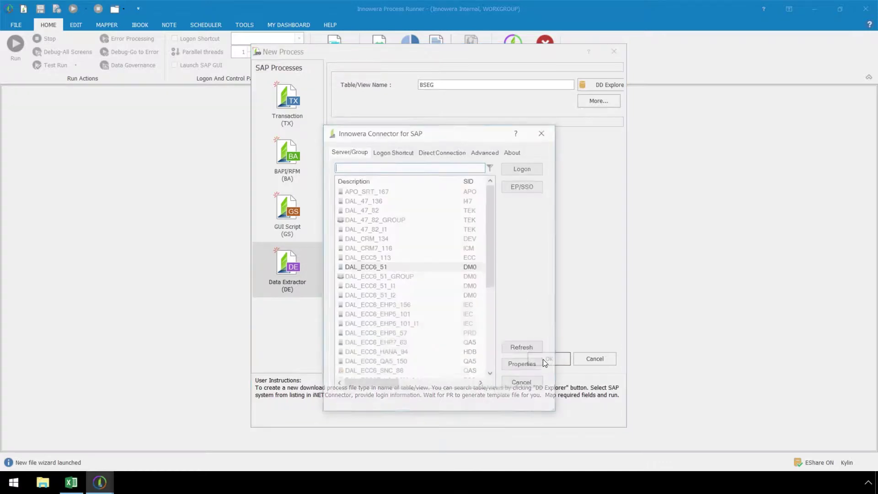
pyautogui.doubleClick(404, 266)
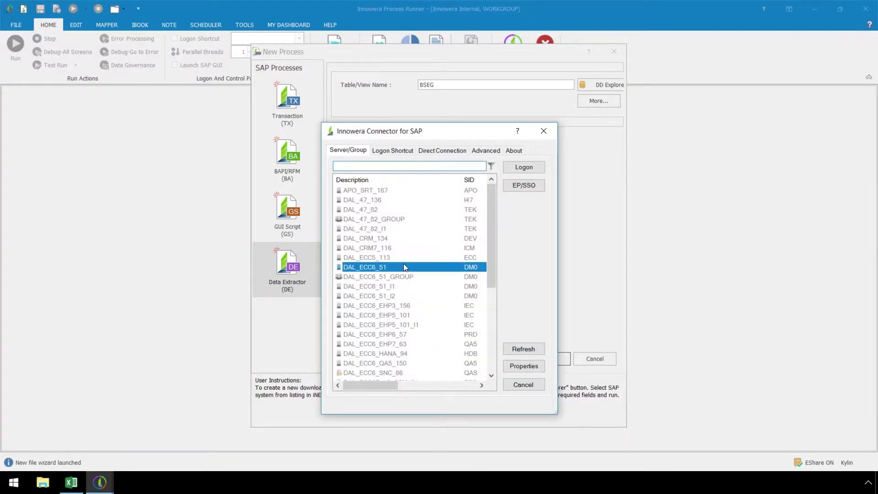
pyautogui.write('*******')
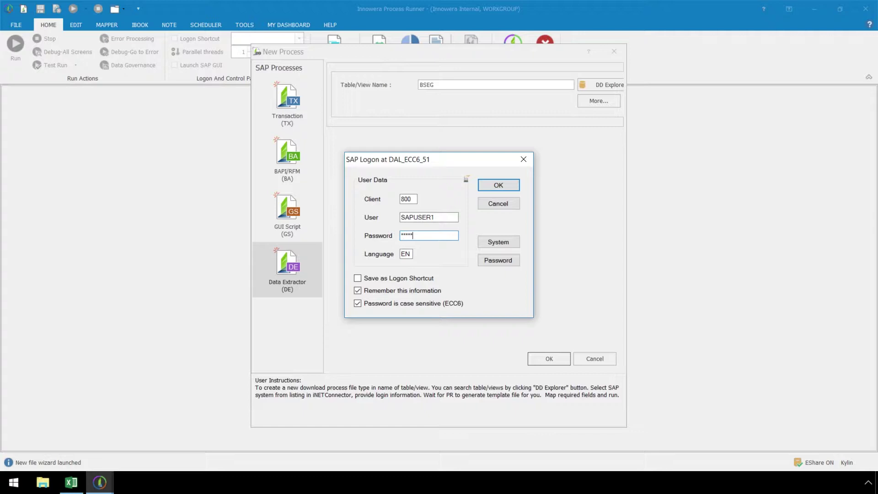
pyautogui.click(485, 188)
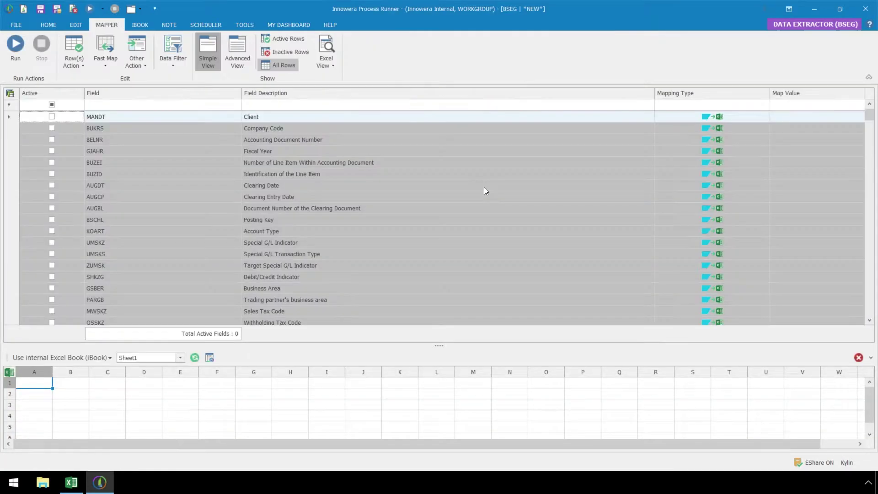
# Switch the workbook source to Use external Excel file and choose BSEG Data.xlsx from the Desktop
pyautogui.click(103, 359)
pyautogui.click(100, 391)
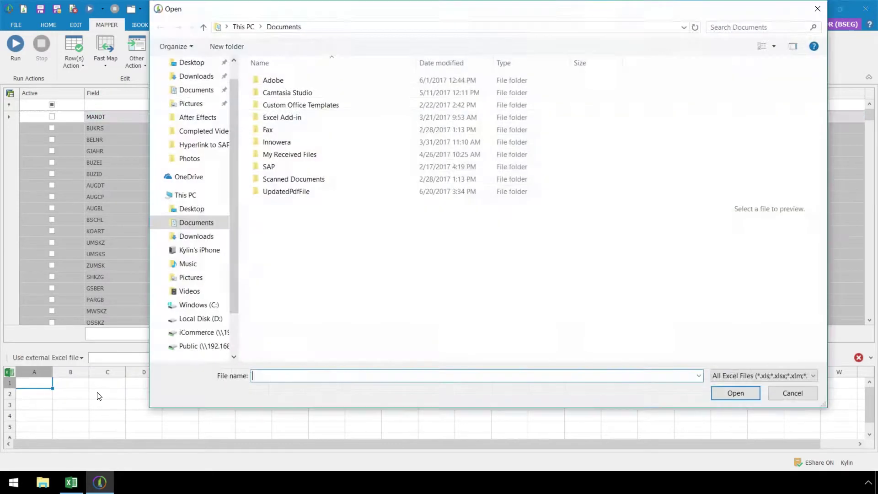
pyautogui.click(190, 210)
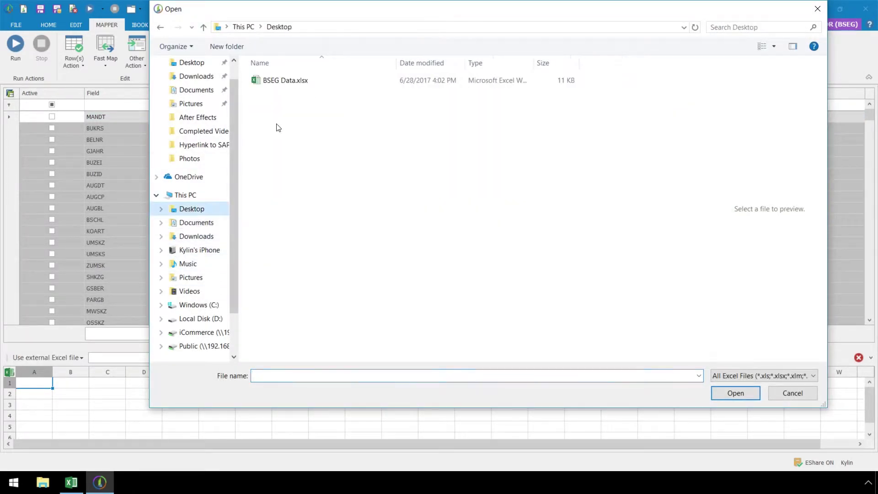
pyautogui.doubleClick(296, 82)
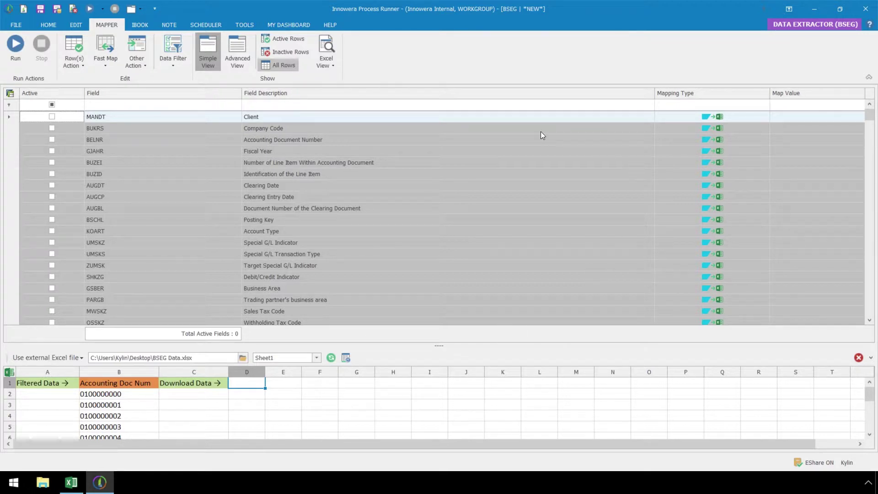
# Open the Data Filter Builder and enable data filtering
pyautogui.click(174, 64)
pyautogui.click(179, 76)
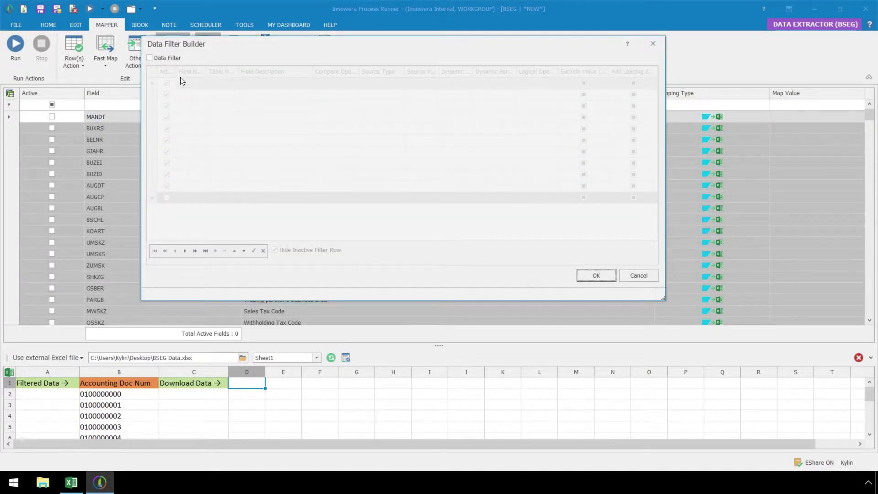
pyautogui.click(158, 59)
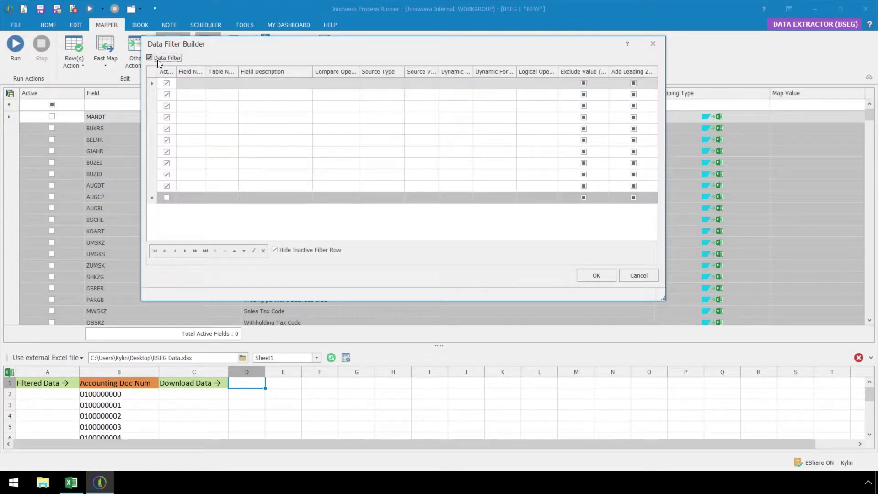
# Add a BUKRS filter as Single Value, Fix Single Value, 1000
pyautogui.click(199, 81)
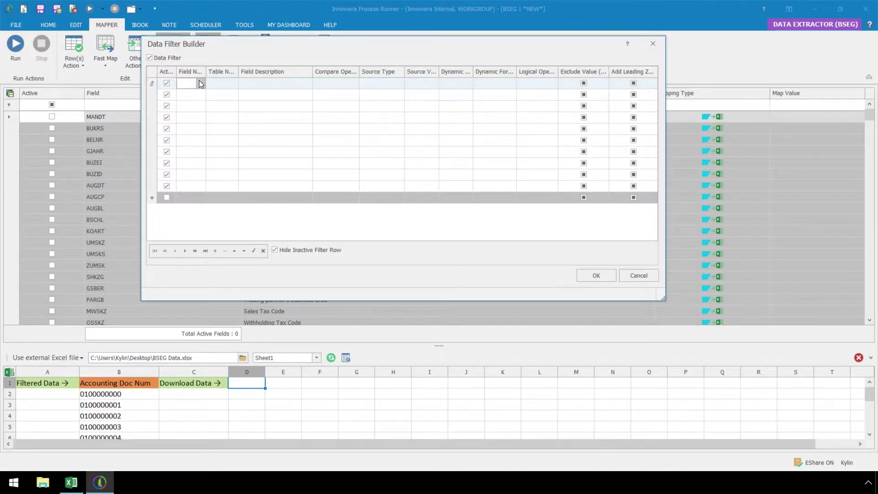
pyautogui.click(200, 82)
pyautogui.click(264, 127)
pyautogui.click(349, 84)
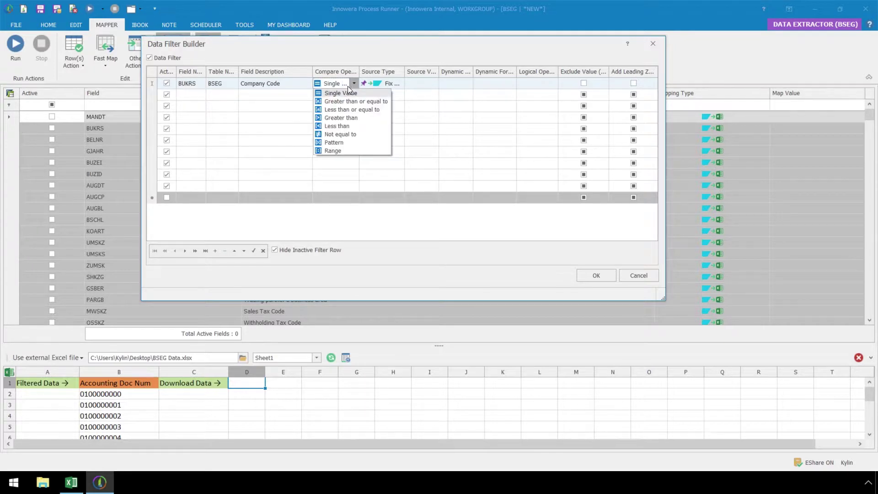
pyautogui.click(347, 92)
pyautogui.click(394, 85)
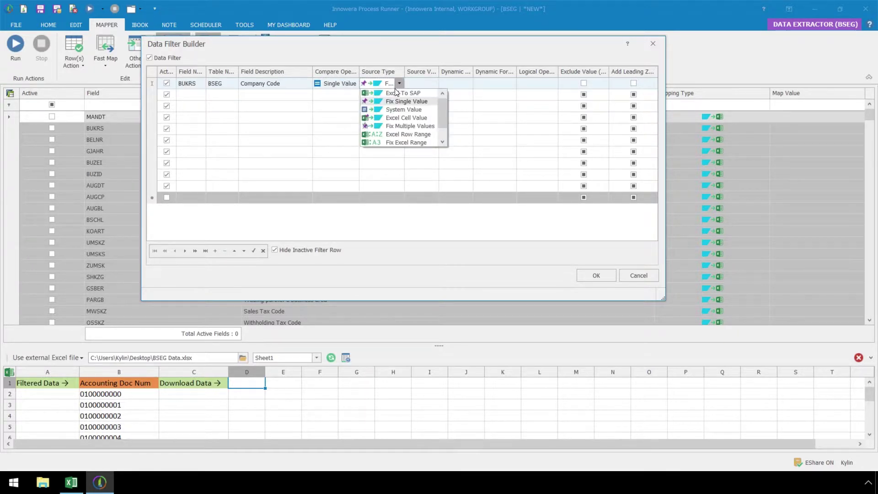
pyautogui.click(396, 102)
pyautogui.click(427, 84)
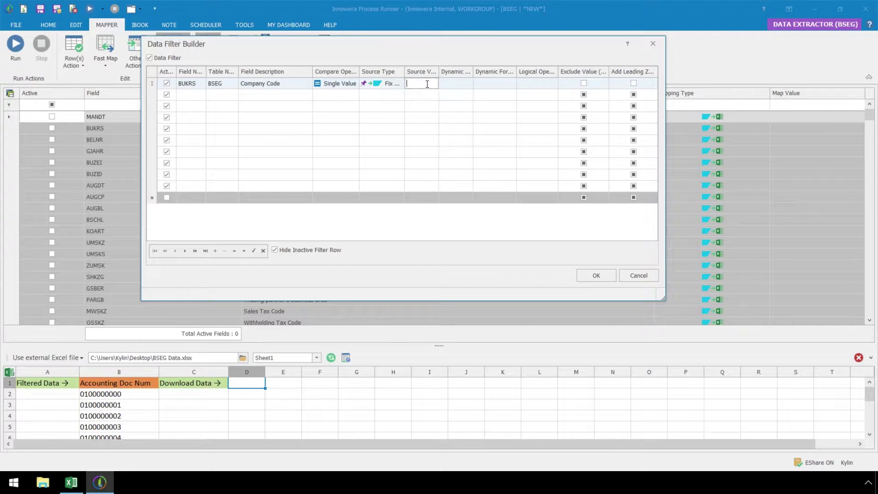
pyautogui.write('1000')
# Add a second filter row restricting GJAHR to 2000
pyautogui.click(199, 94)
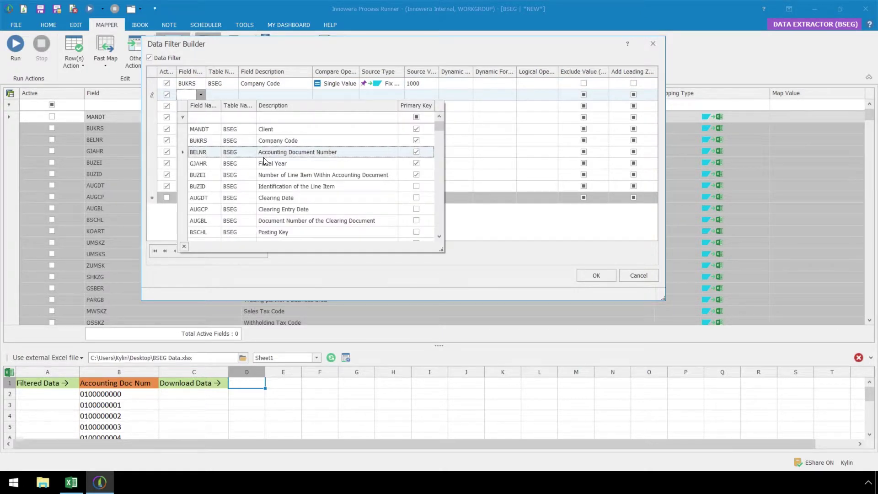
pyautogui.click(265, 163)
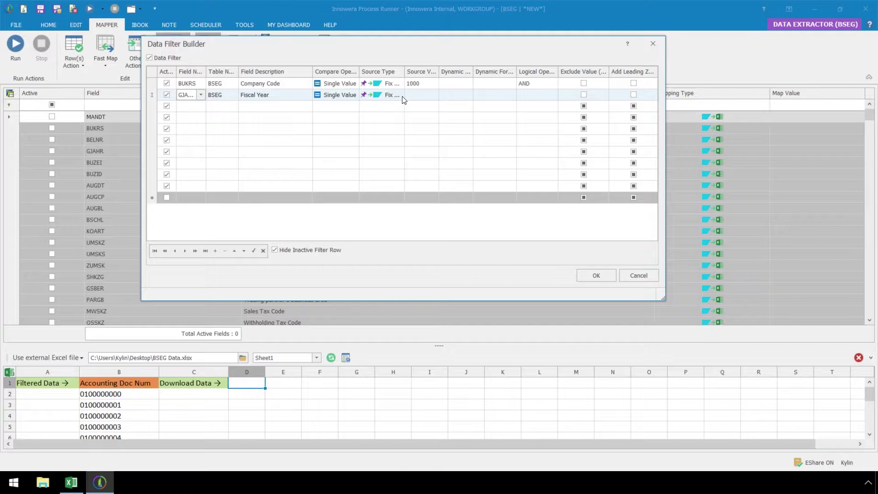
pyautogui.click(414, 94)
pyautogui.write('2000')
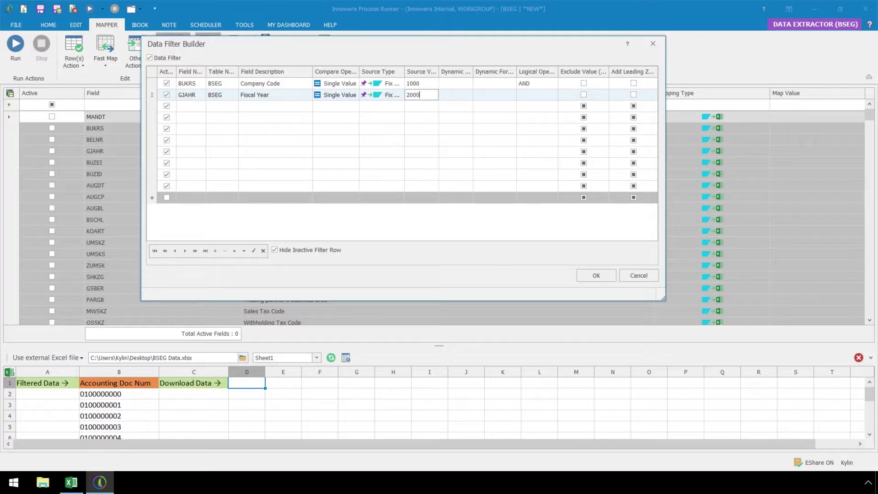
# Add a third filter row on BELNR with its value sourced from Excel
pyautogui.click(200, 106)
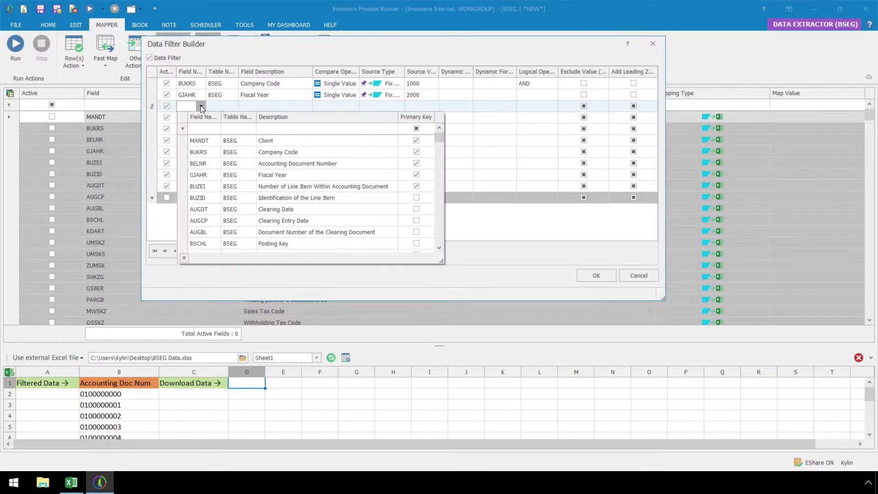
pyautogui.click(279, 163)
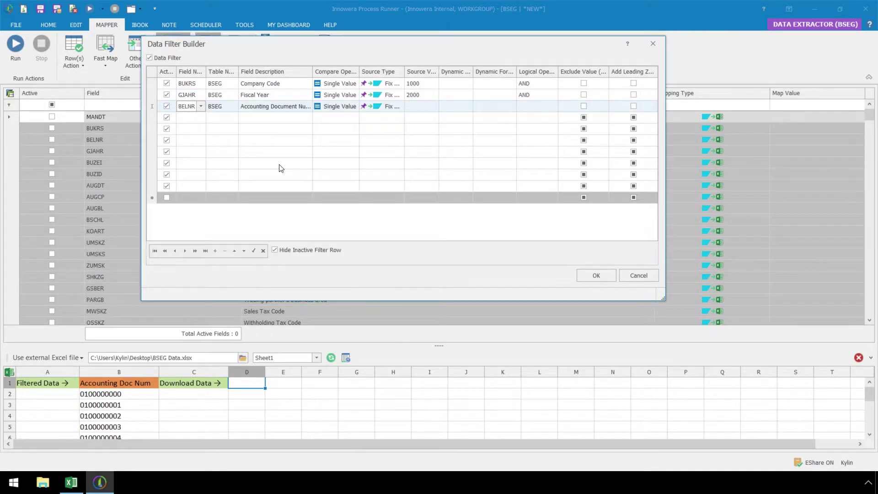
pyautogui.click(347, 108)
pyautogui.click(348, 116)
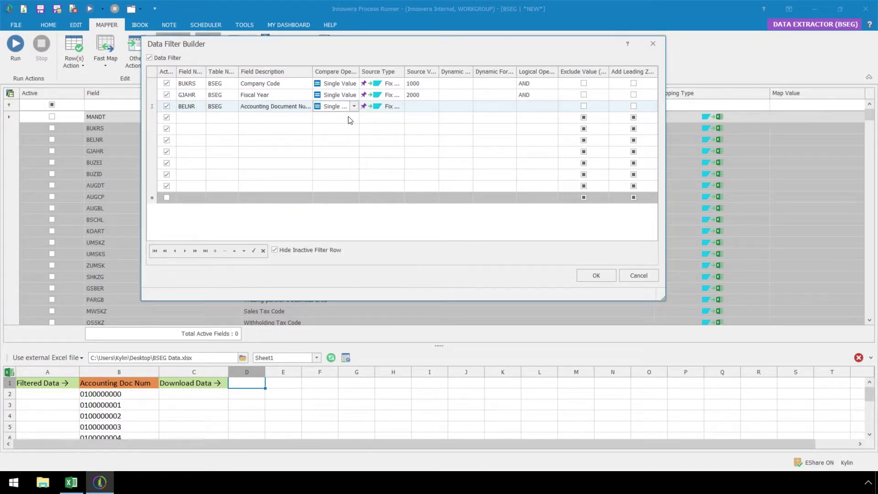
pyautogui.click(399, 106)
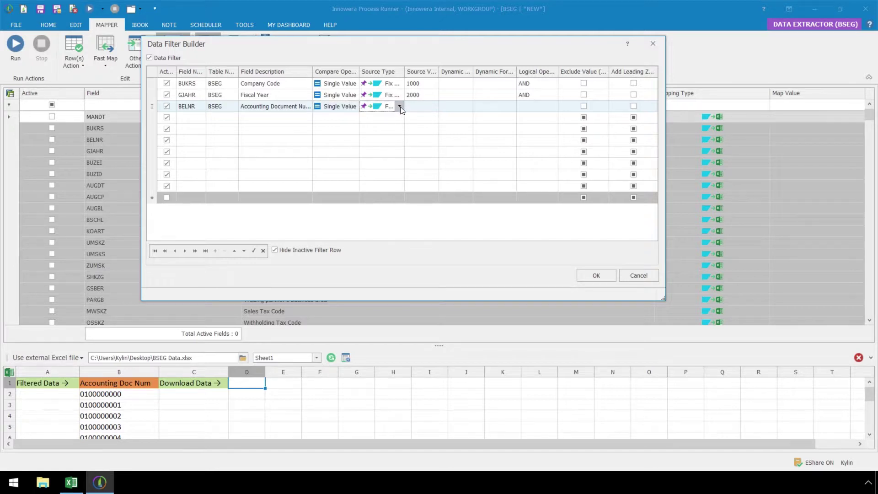
pyautogui.click(400, 106)
pyautogui.click(398, 117)
pyautogui.click(414, 107)
pyautogui.write('B')
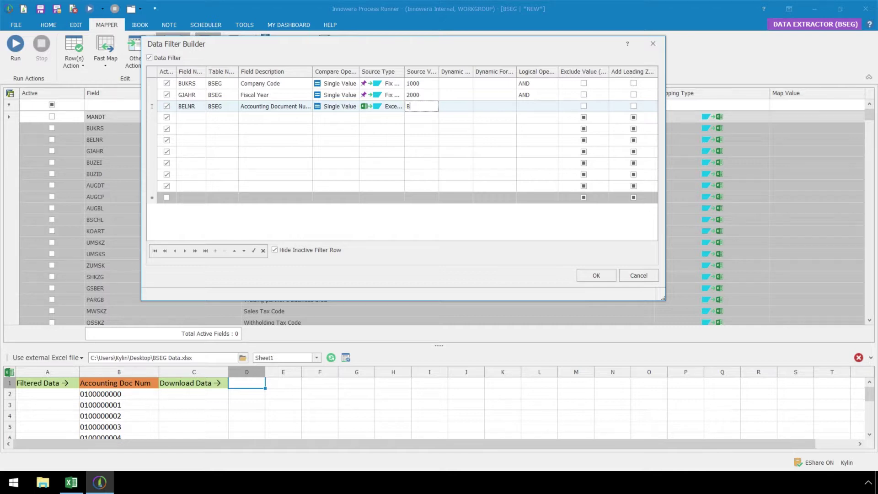
# Change the BELNR filter to a Range taken from Excel cells B2 to B1001
pyautogui.click(353, 106)
pyautogui.click(339, 178)
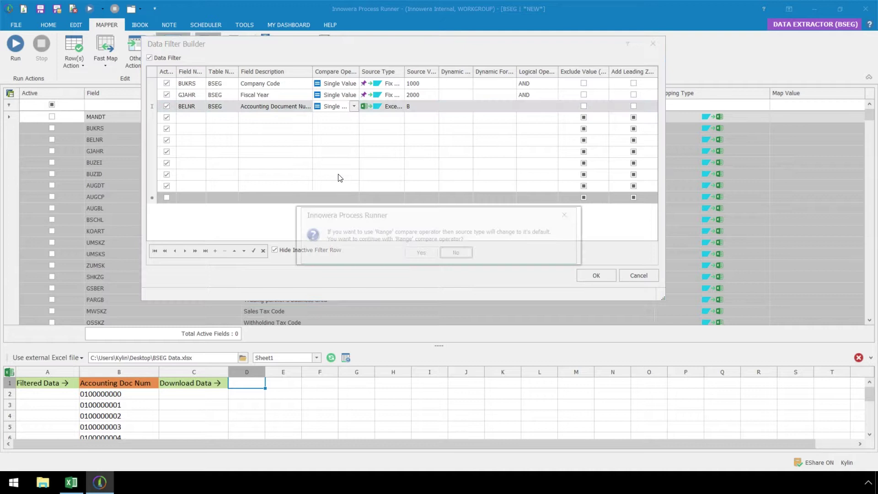
pyautogui.click(406, 253)
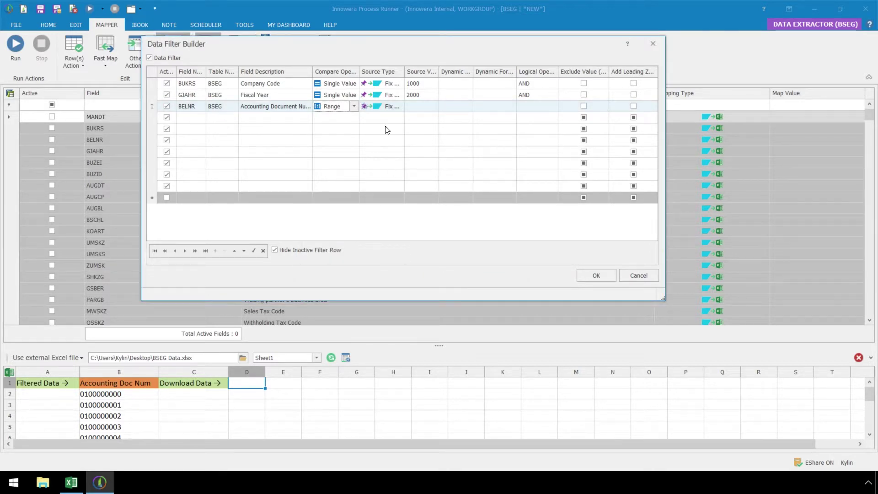
pyautogui.click(397, 106)
pyautogui.click(397, 163)
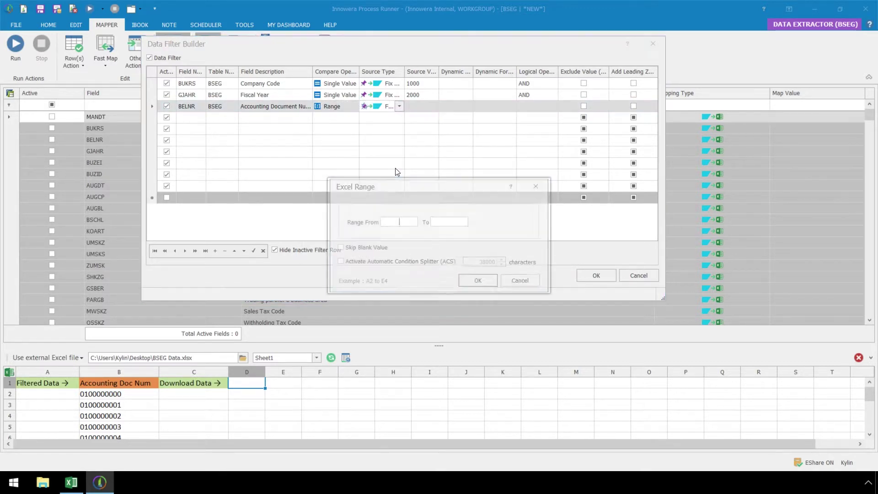
pyautogui.write('B')
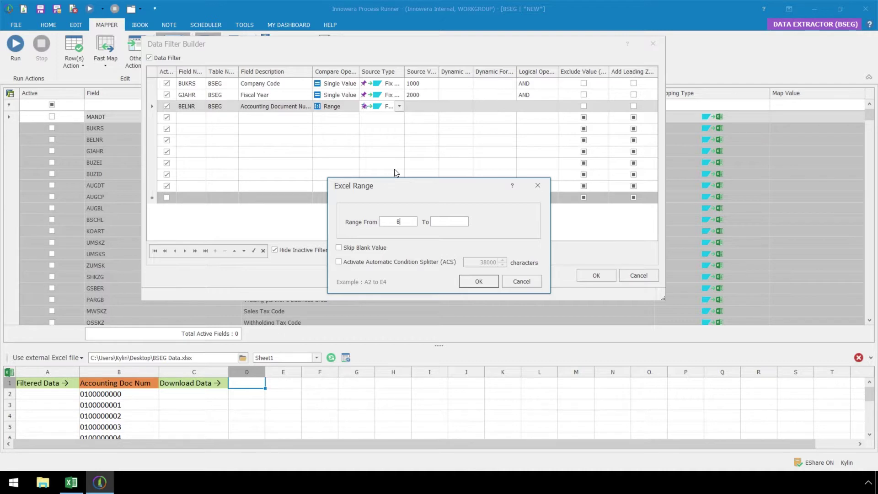
pyautogui.write('2')
pyautogui.click(443, 221)
pyautogui.write('B1001')
pyautogui.click(469, 279)
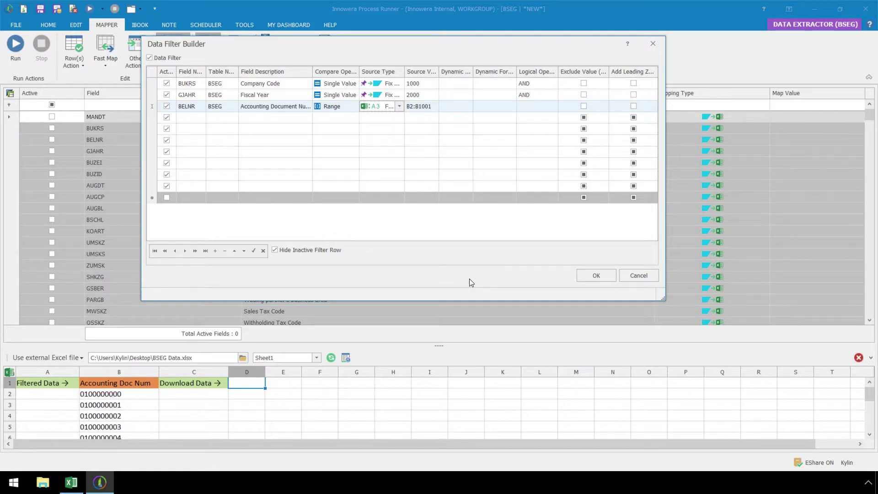
# Close the filter builder, map Company Code to column D, and fast-map BELNR–ZUMSK SAP to Excel
pyautogui.click(583, 278)
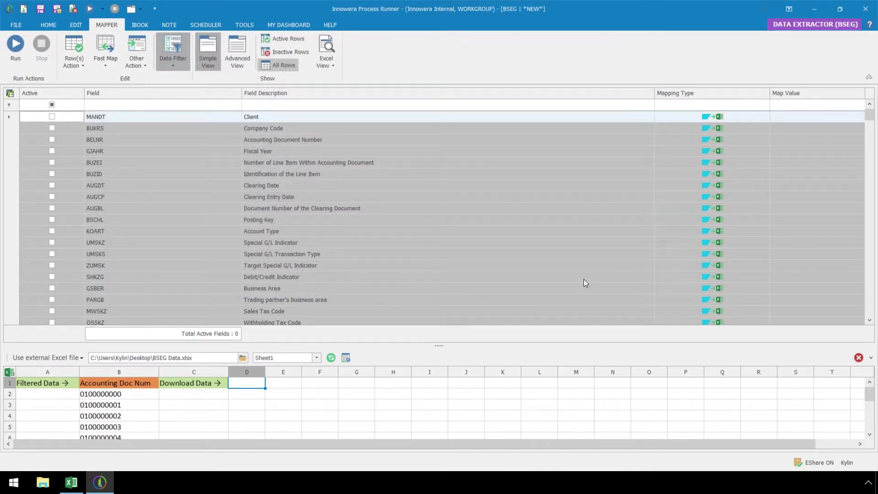
pyautogui.moveTo(265, 370); pyautogui.dragTo(302, 130)
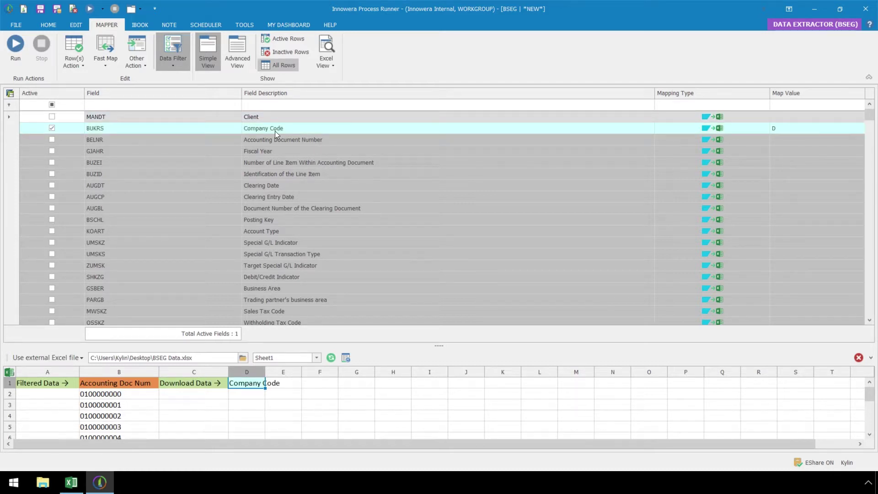
pyautogui.click(14, 140)
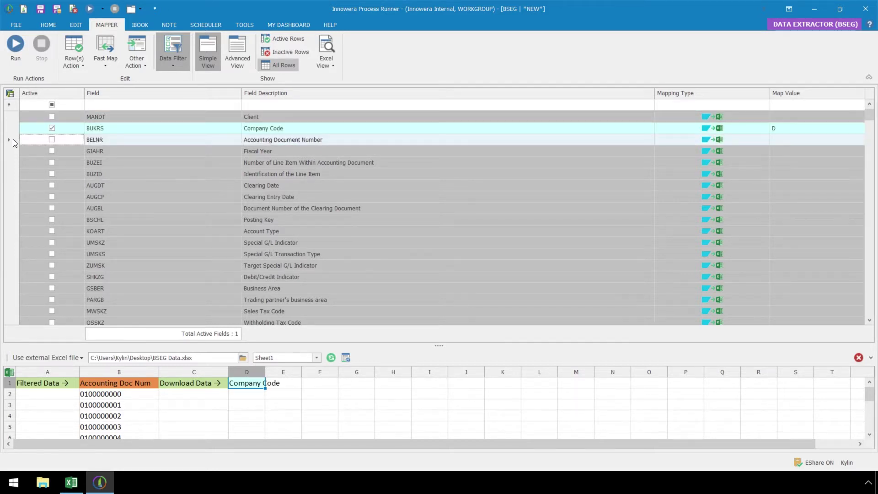
pyautogui.moveTo(12, 140); pyautogui.dragTo(1, 266)
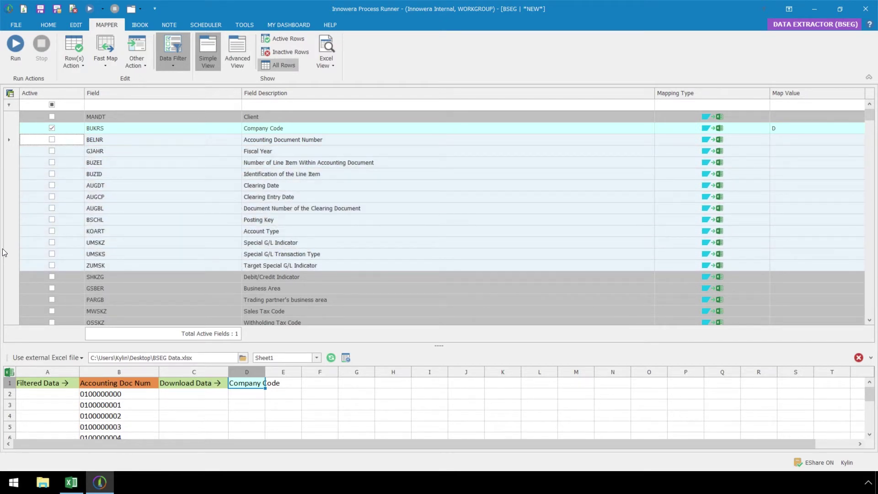
pyautogui.click(112, 64)
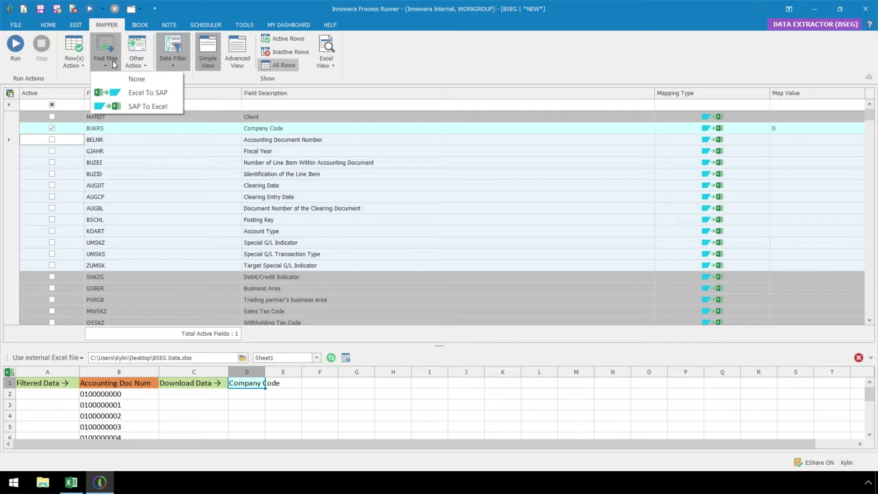
pyautogui.click(122, 106)
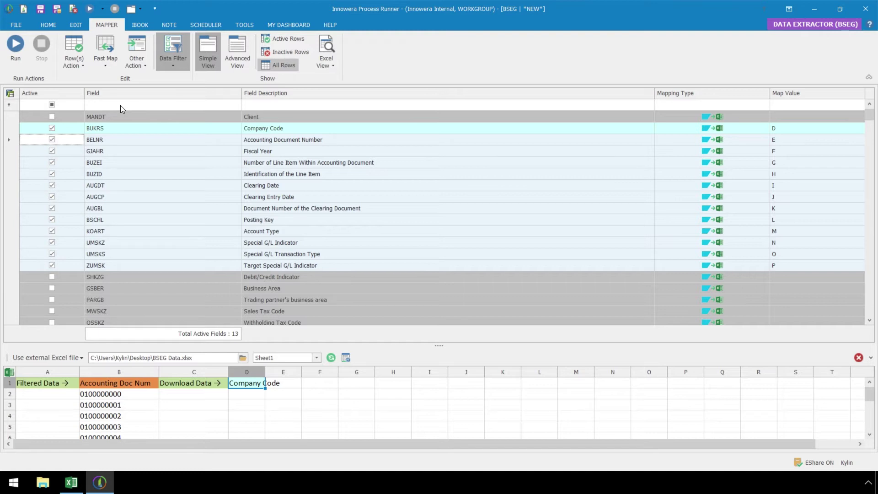
# Activate GSBER, PARGB, WRBTR, PSWBT, TXBFW and MWSTS for download
pyautogui.scroll(-4, 96, 222)
pyautogui.click(53, 150)
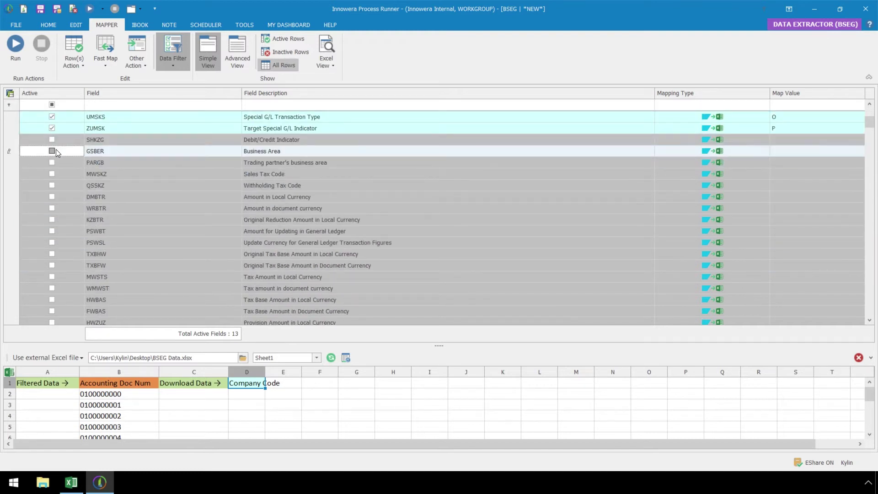
pyautogui.click(53, 162)
pyautogui.click(51, 208)
pyautogui.click(52, 231)
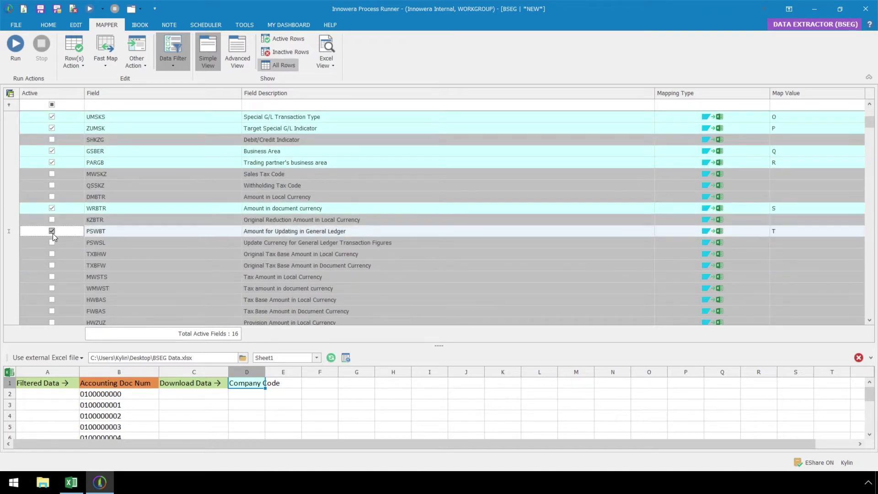
pyautogui.click(50, 265)
pyautogui.click(53, 276)
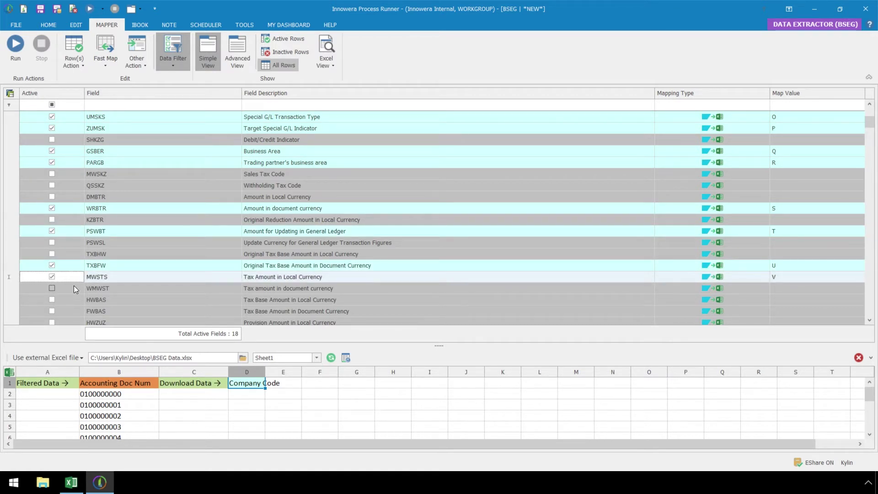
# Run the process, saving it locally as BSEG_28062017041049683.ite when prompted
pyautogui.click(44, 27)
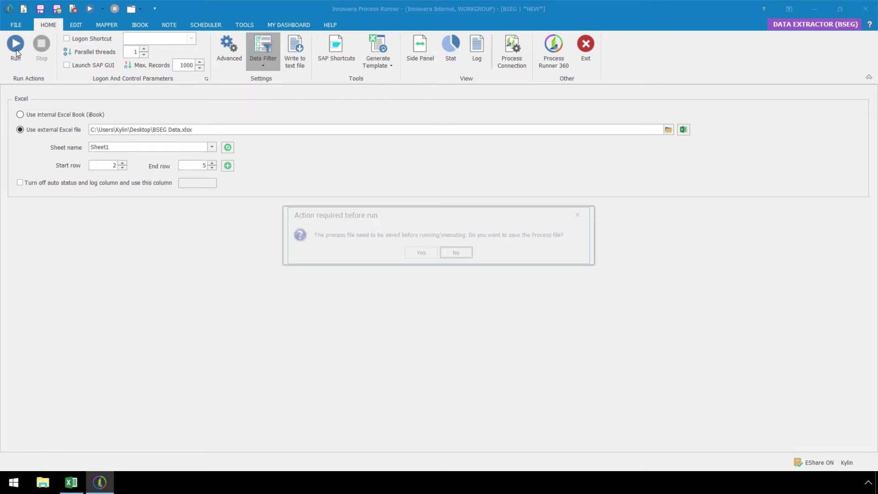
pyautogui.click(405, 253)
pyautogui.click(144, 73)
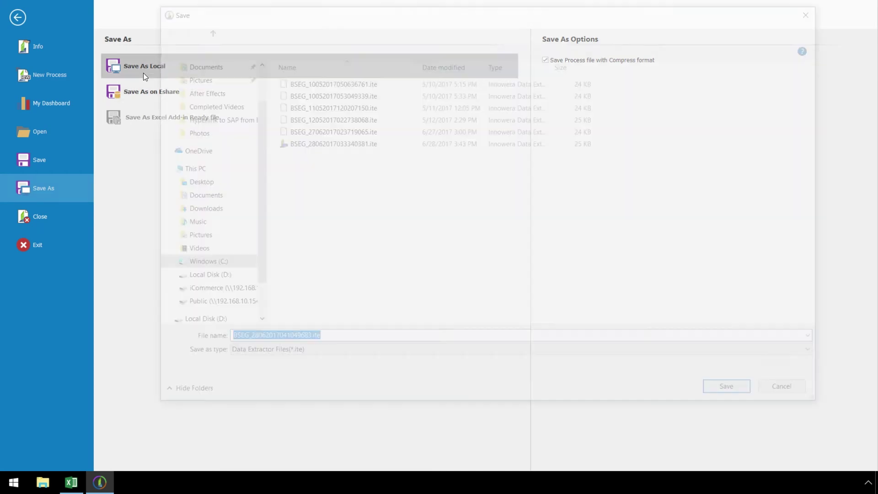
pyautogui.click(720, 396)
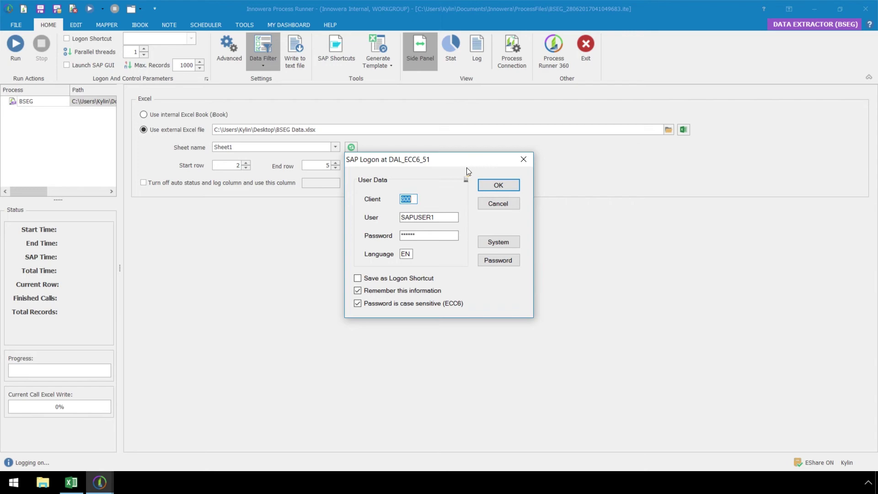
# Accept the DAL_ECC6_51 SAP logon to start the BSEG extraction
pyautogui.click(490, 186)
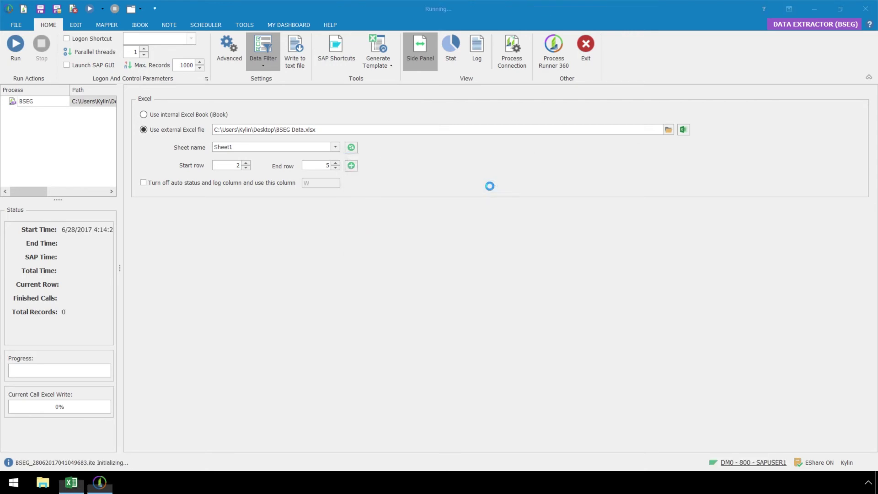